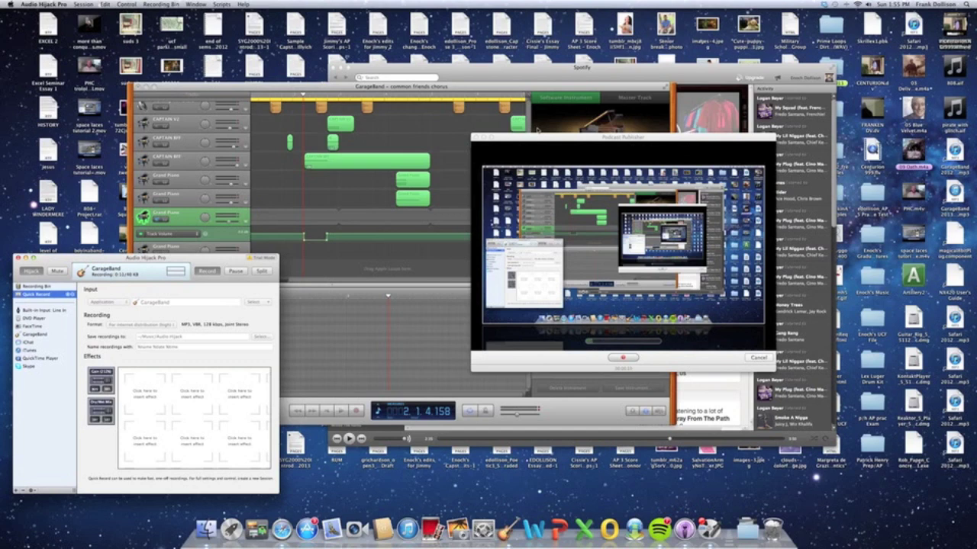
# Shift the Podcast Publisher window right and bring the 'common friends chorus' GarageBand project forward
pyautogui.moveTo(511, 139); pyautogui.dragTo(663, 197)
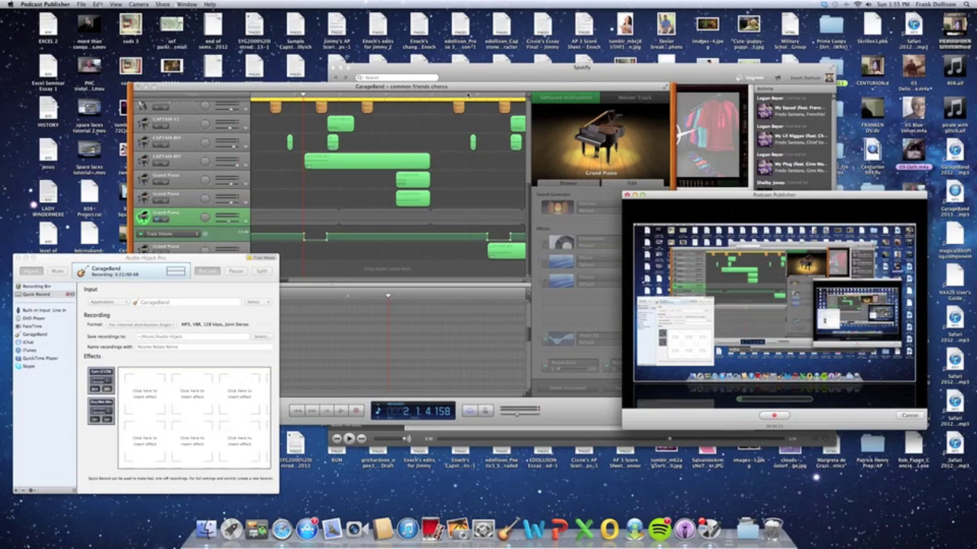
pyautogui.click(440, 87)
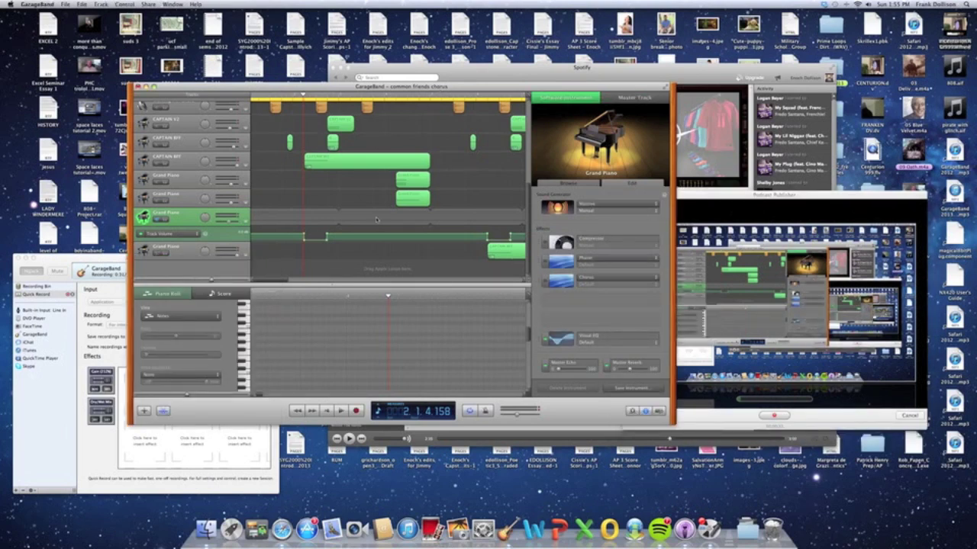
# Play the song back and raise the playback volume
pyautogui.press('space')
pyautogui.press('XF86AudioRaiseVolume')
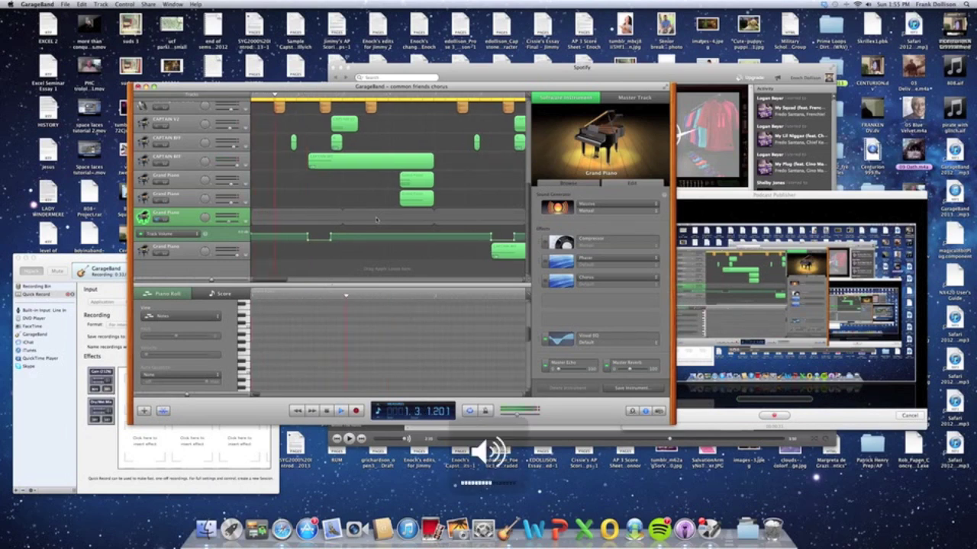
pyautogui.press('XF86AudioRaiseVolume')
pyautogui.press('XF86AudioRaiseVolume')
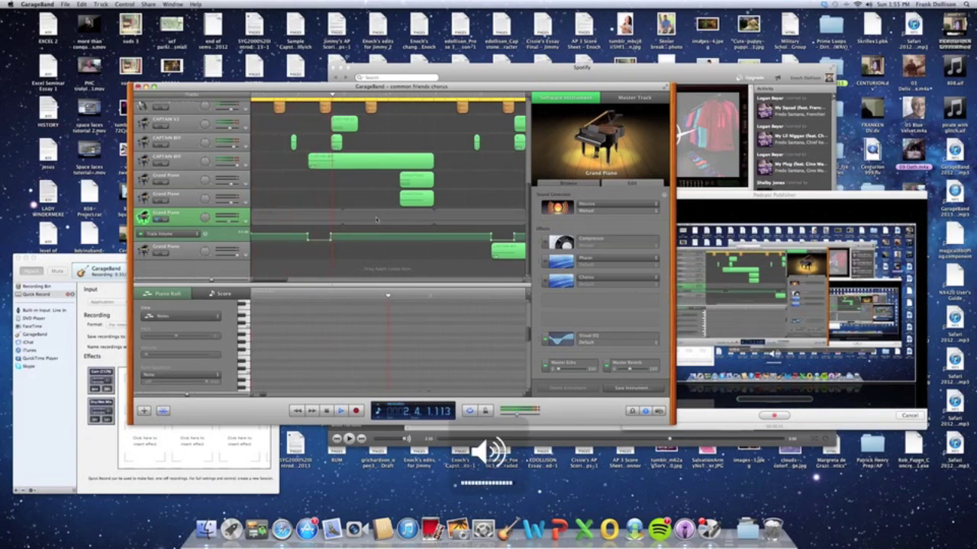
pyautogui.press('XF86AudioRaiseVolume')
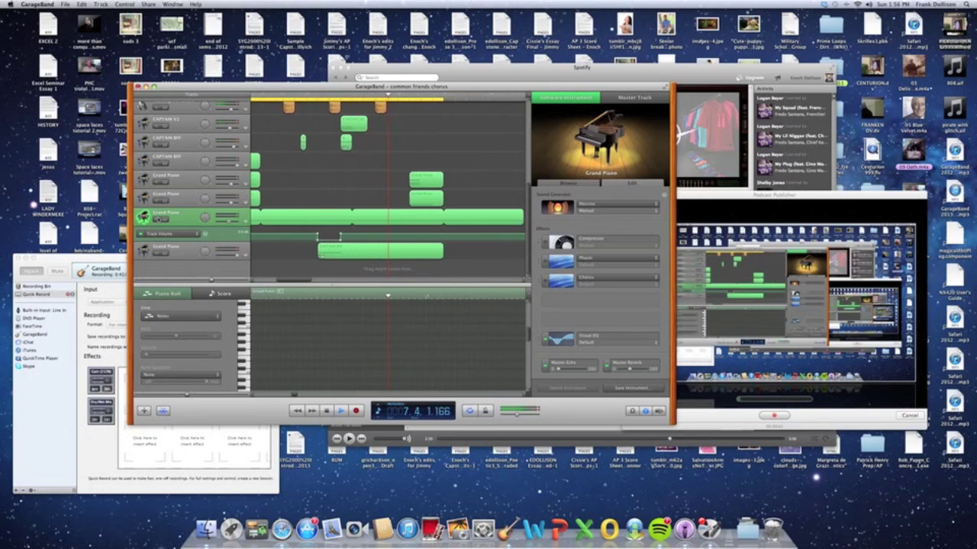
# Scroll to the top of the track list, then select and solo the first Grand Piano track
pyautogui.scroll(5, 301, 156)
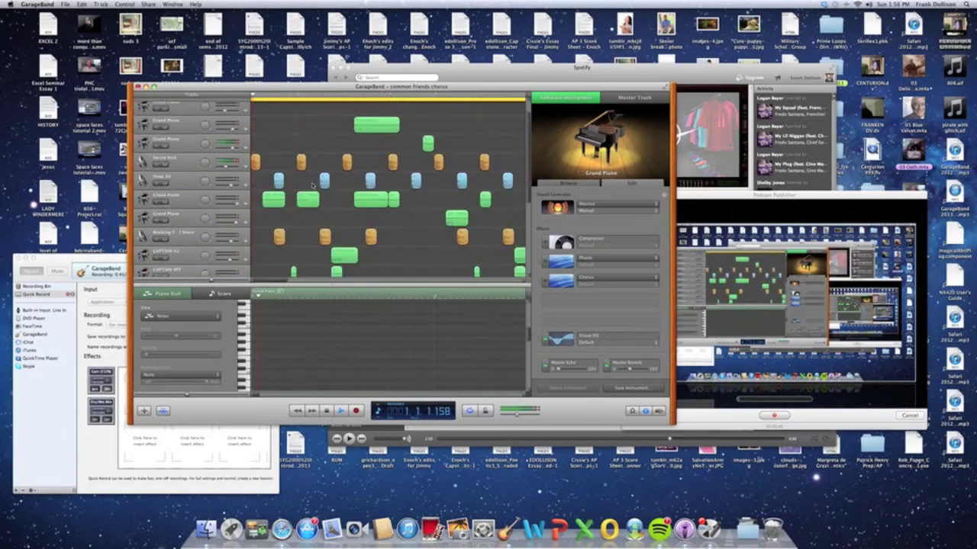
pyautogui.scroll(2, 293, 148)
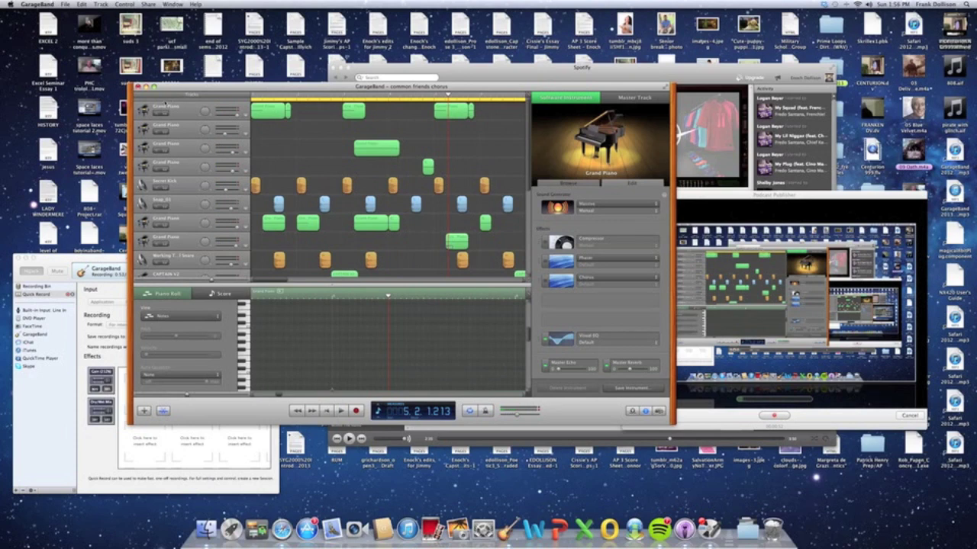
pyautogui.click(183, 113)
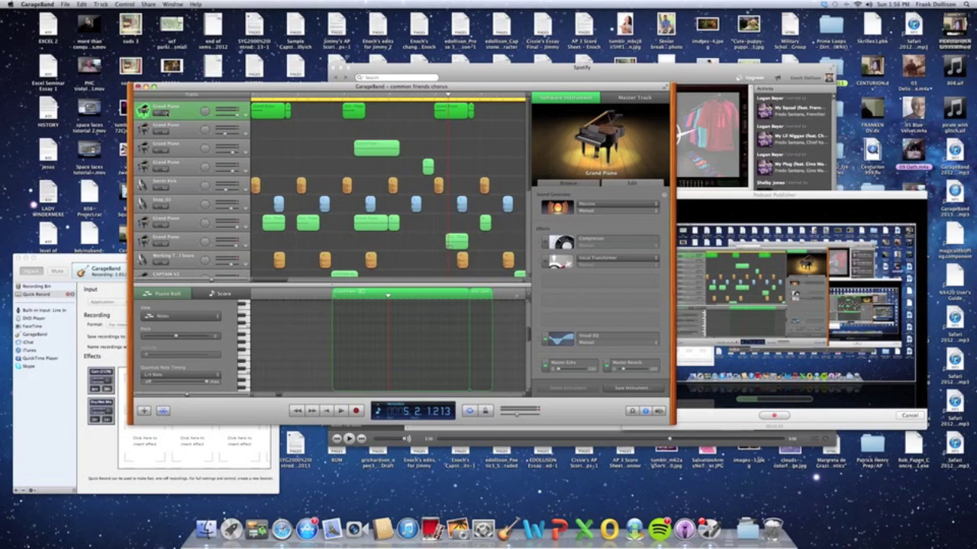
pyautogui.click(165, 113)
pyautogui.press('Return')
pyautogui.press('space')
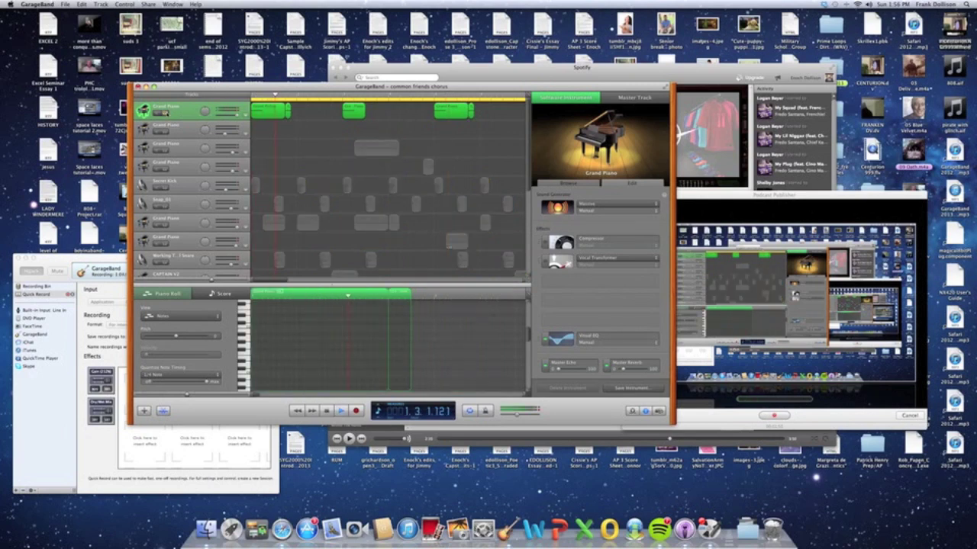
pyautogui.click(184, 113)
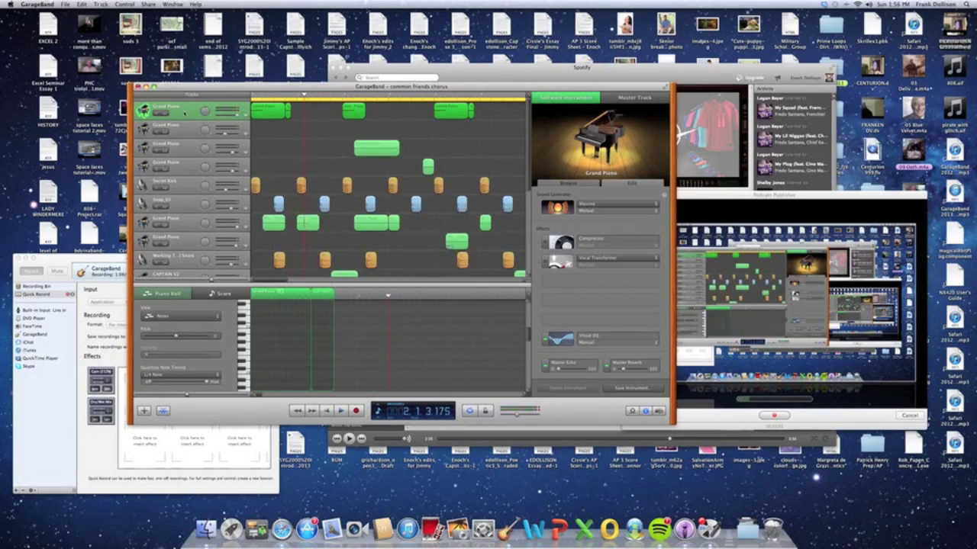
pyautogui.scroll(-5, 303, 168)
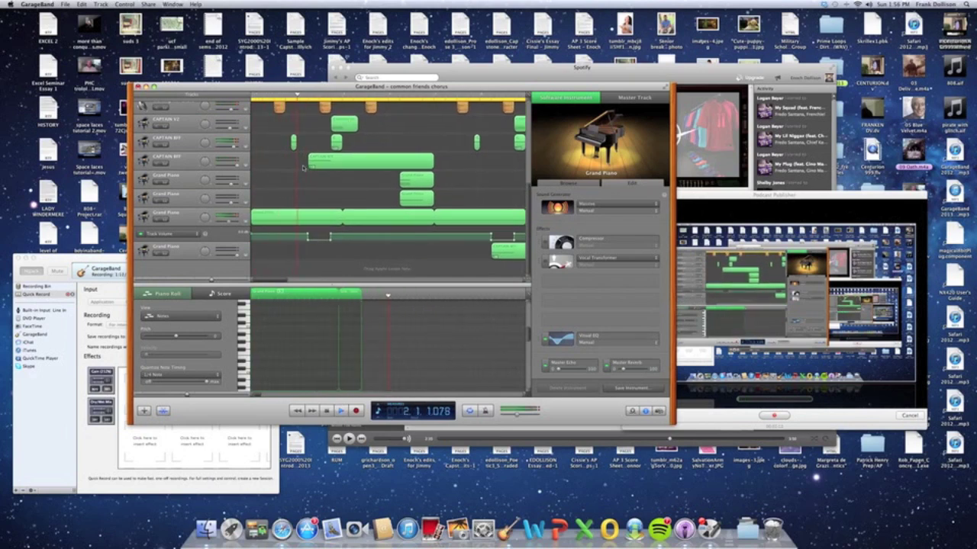
pyautogui.scroll(5, 297, 161)
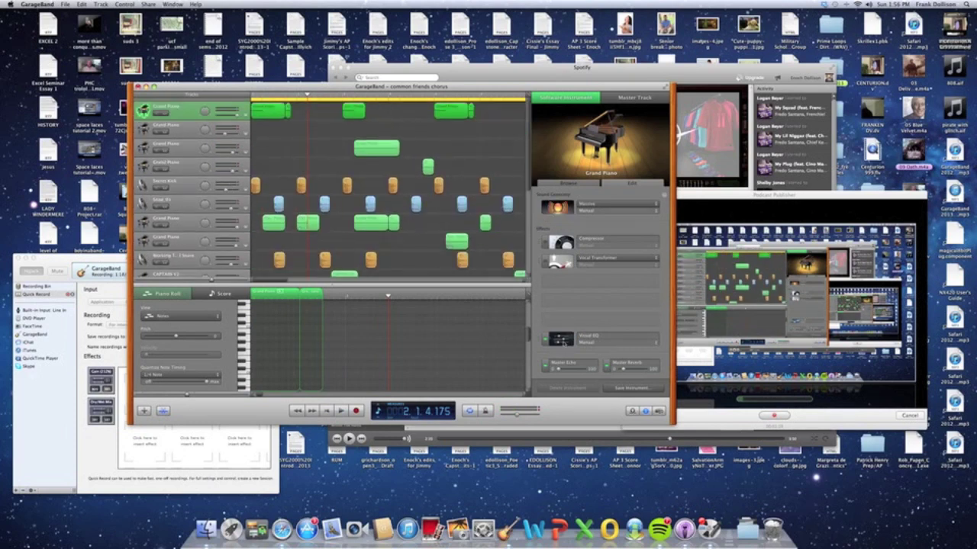
pyautogui.click(563, 340)
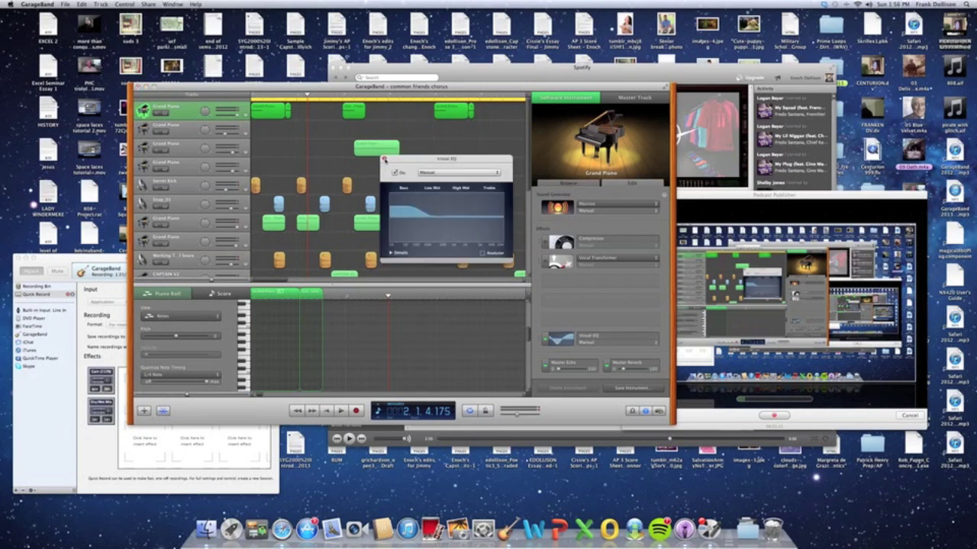
# Close the Visual EQ, open the Massive editor and move its window up and left
pyautogui.click(384, 158)
pyautogui.click(556, 209)
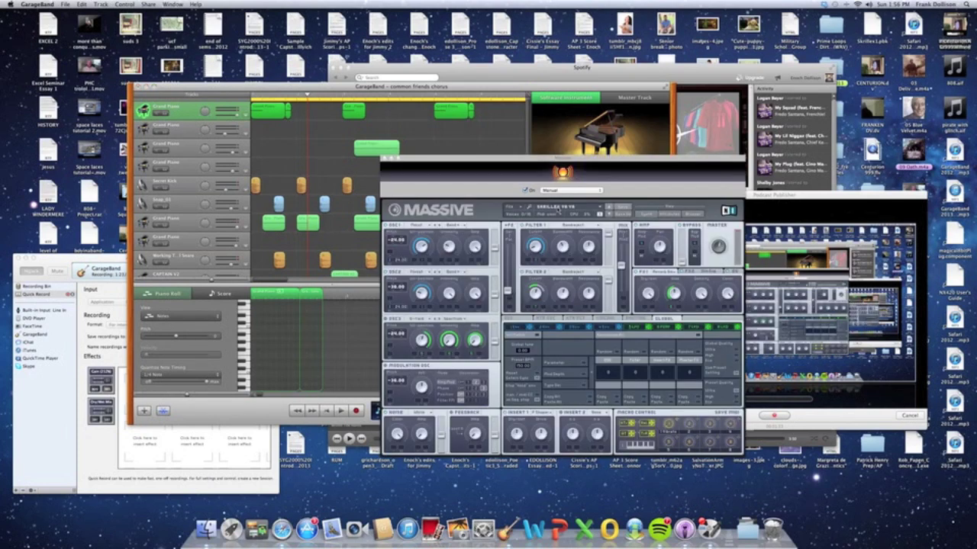
pyautogui.moveTo(515, 162); pyautogui.dragTo(375, 97)
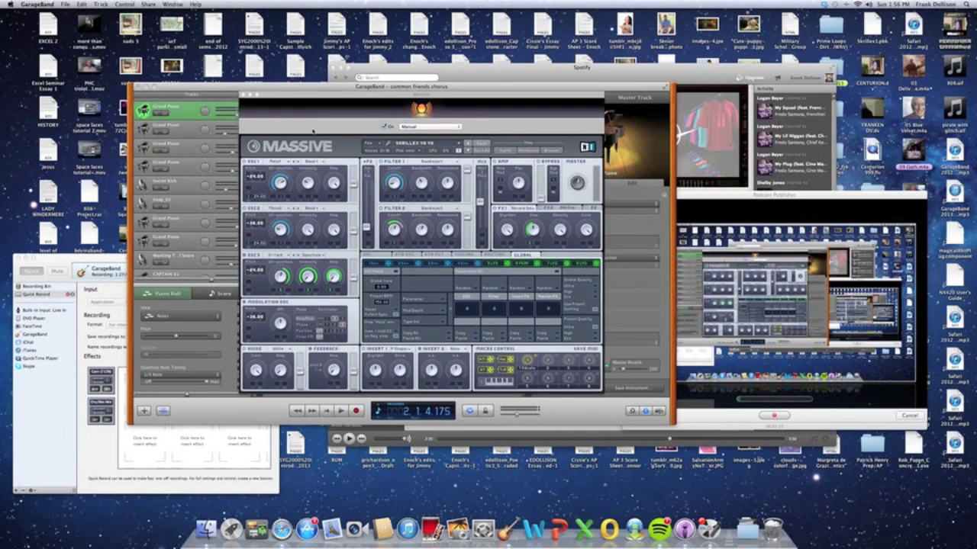
pyautogui.click(174, 3)
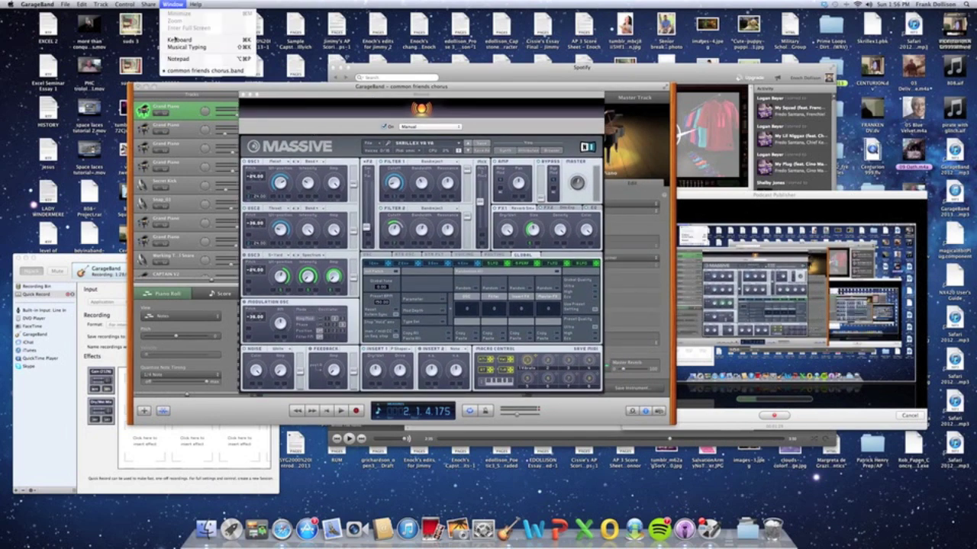
pyautogui.click(187, 50)
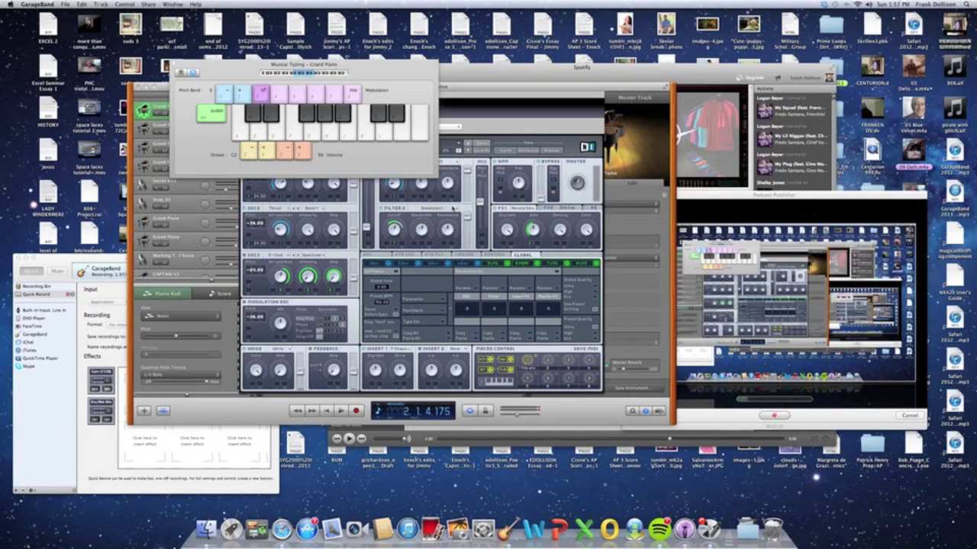
pyautogui.press('k')
pyautogui.press('j')
pyautogui.press(';')
pyautogui.press(';')
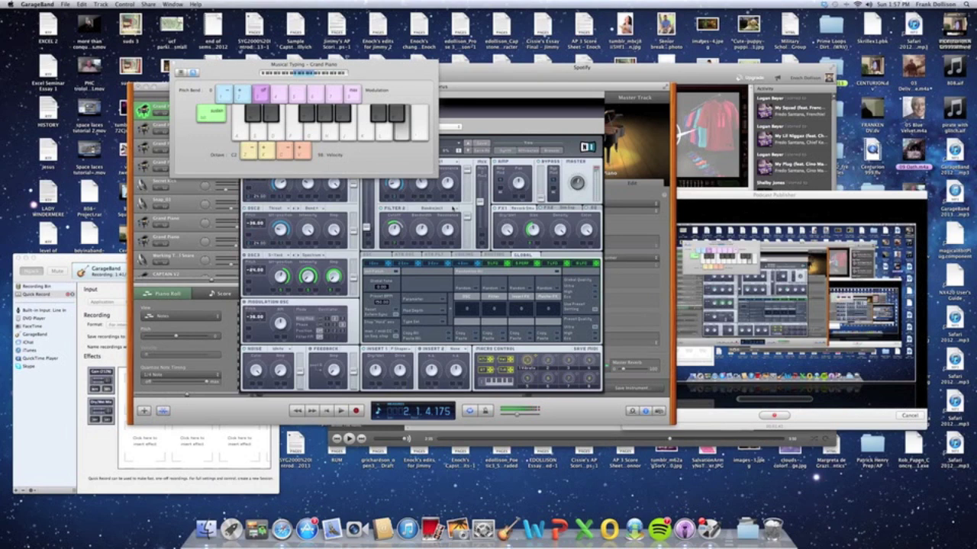
pyautogui.press(';')
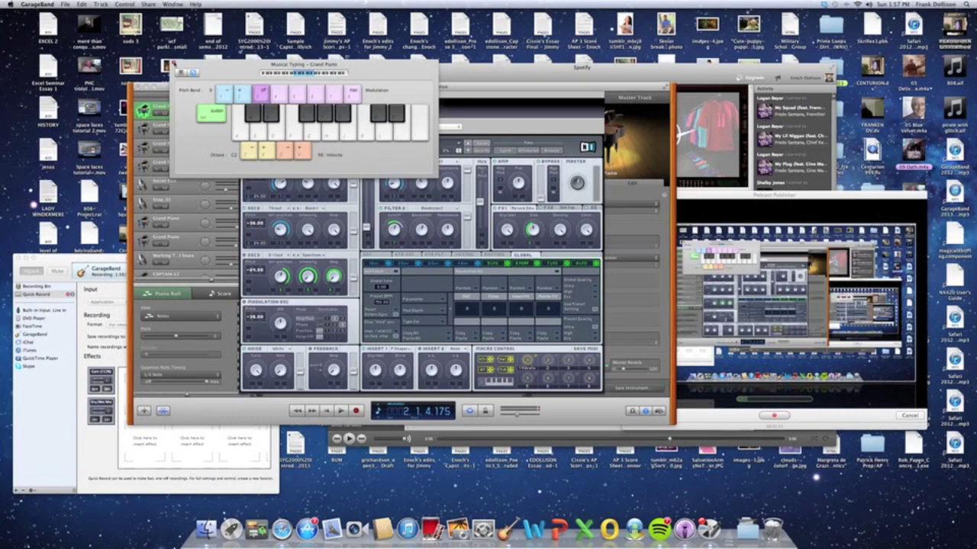
pyautogui.press('l')
pyautogui.press(';')
pyautogui.click(174, 64)
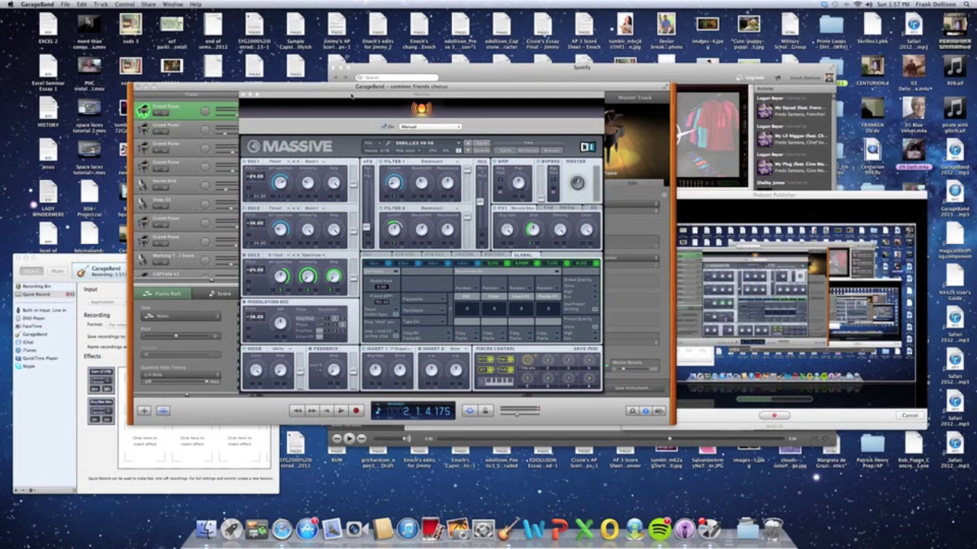
# Give Massive's OSC1 a new wavetable and switch its mode from Spectrum to Bend+
pyautogui.moveTo(337, 99); pyautogui.dragTo(338, 113)
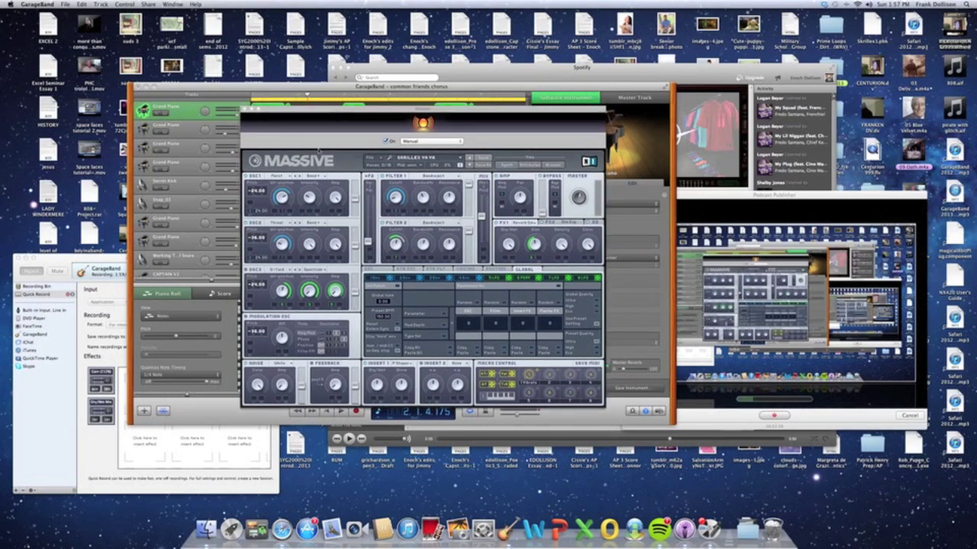
pyautogui.click(276, 177)
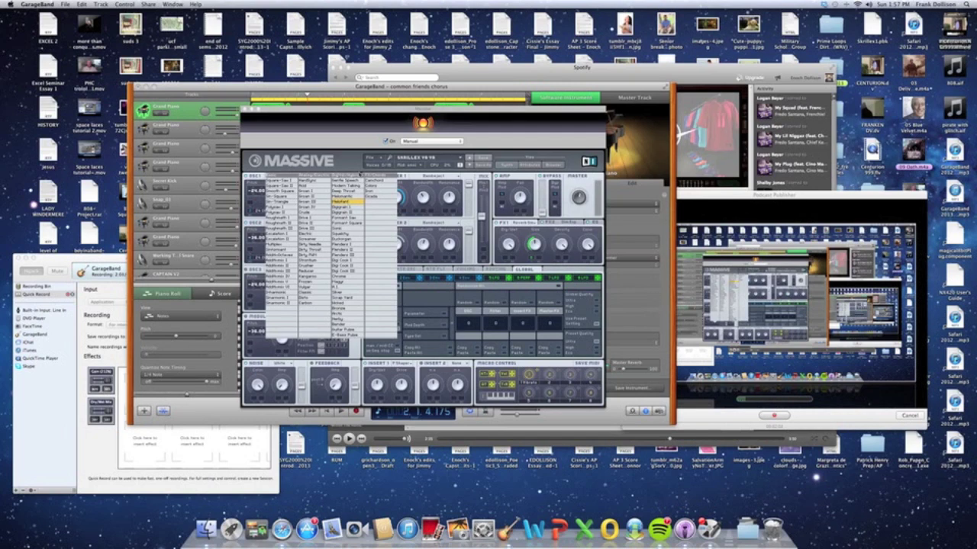
pyautogui.click(348, 200)
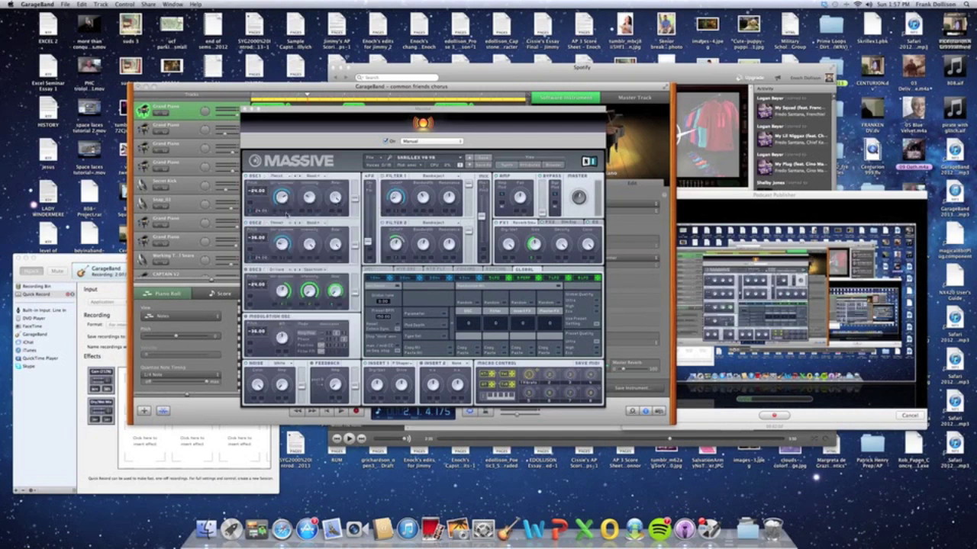
pyautogui.click(315, 177)
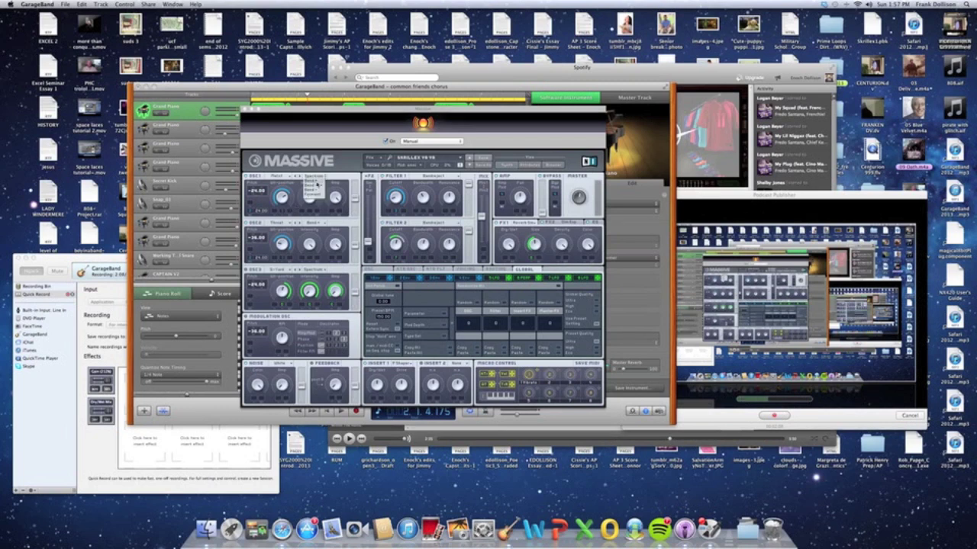
pyautogui.click(315, 183)
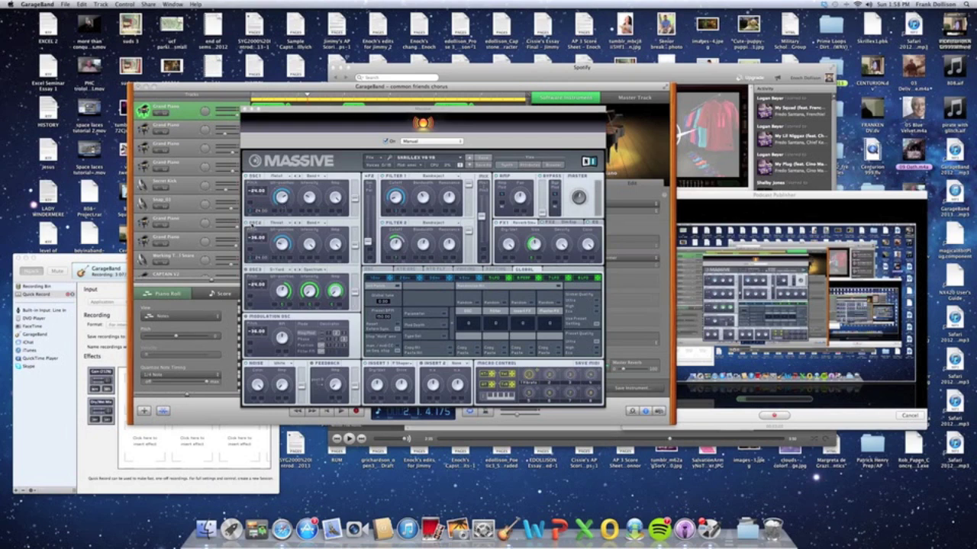
# Load the Dirty Throat wavetable into Massive's OSC2
pyautogui.click(264, 225)
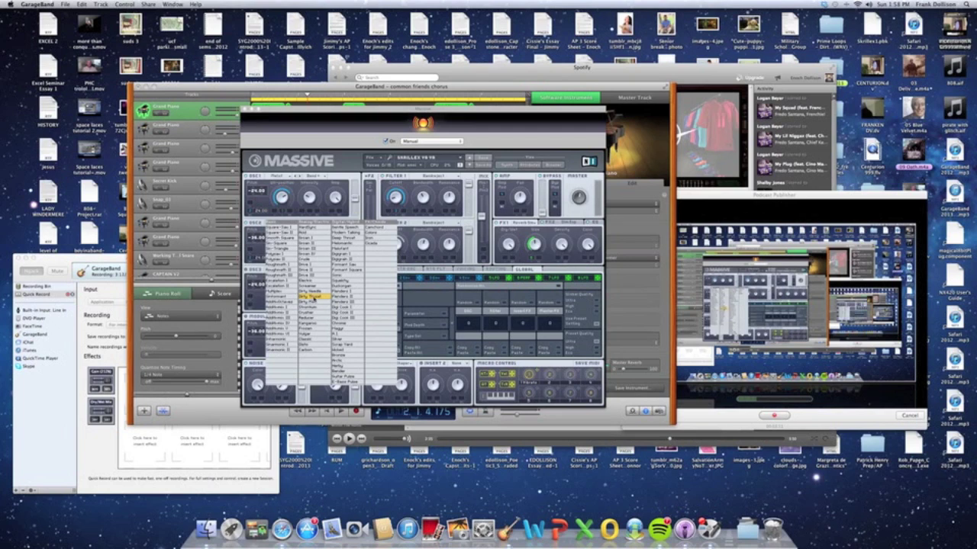
pyautogui.click(312, 297)
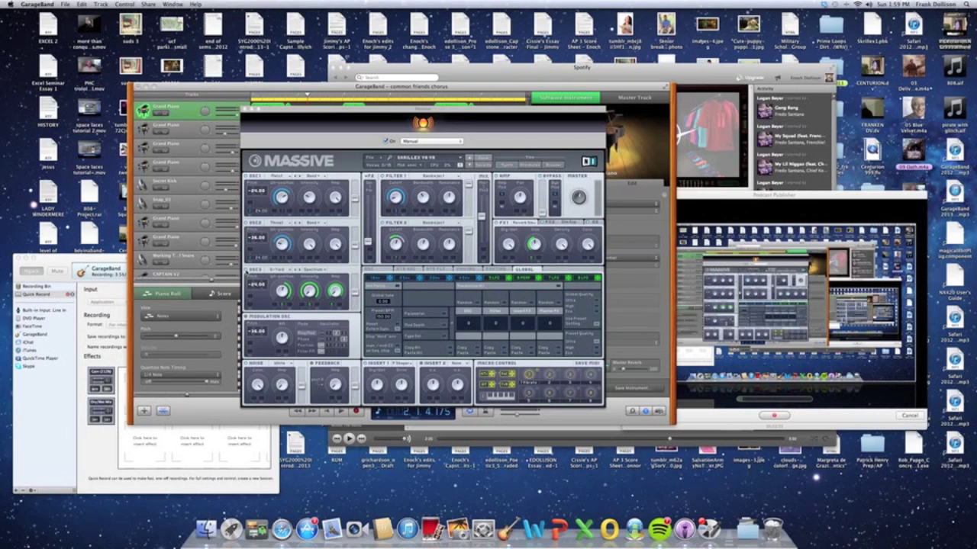
# Open Window > Musical Typing and audition the synth with the K and ; keys
pyautogui.click(183, 4)
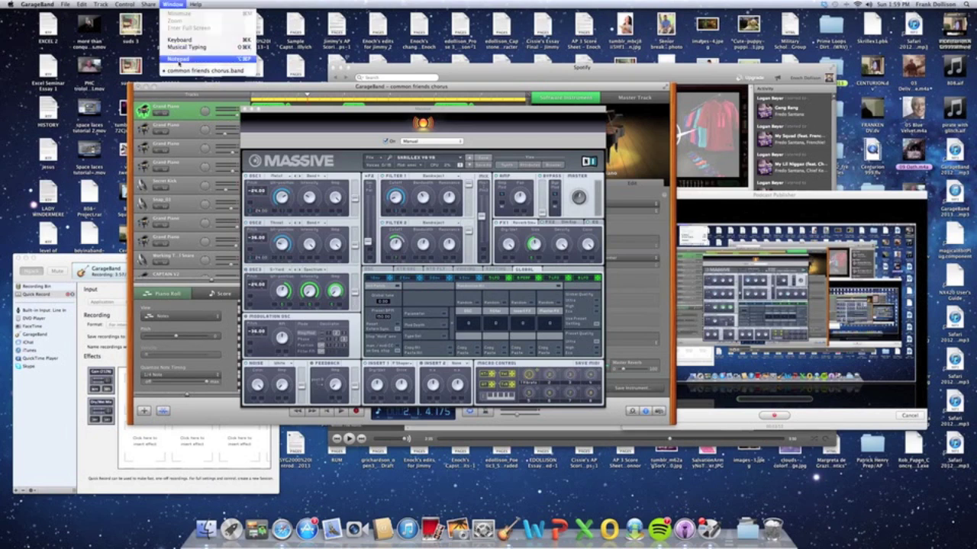
pyautogui.click(191, 49)
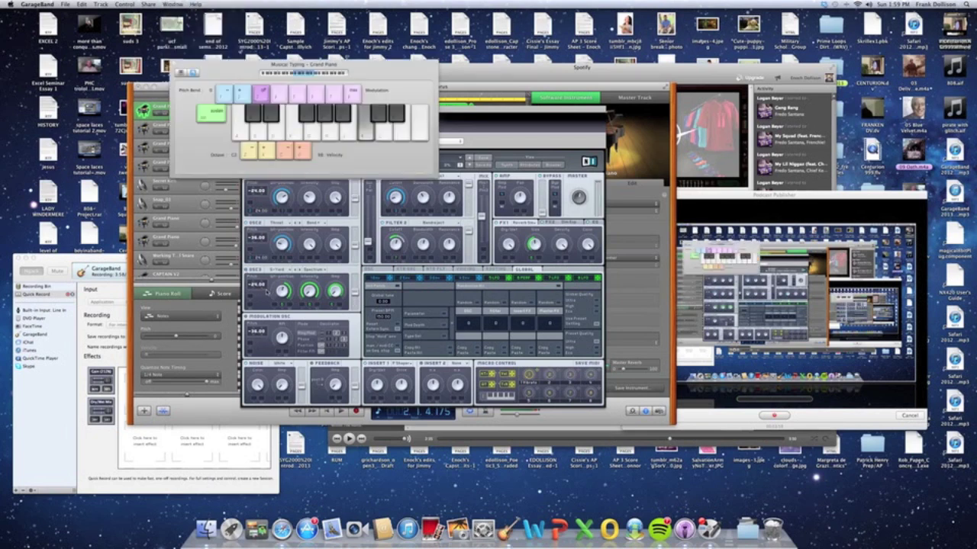
pyautogui.press('k')
pyautogui.press(';')
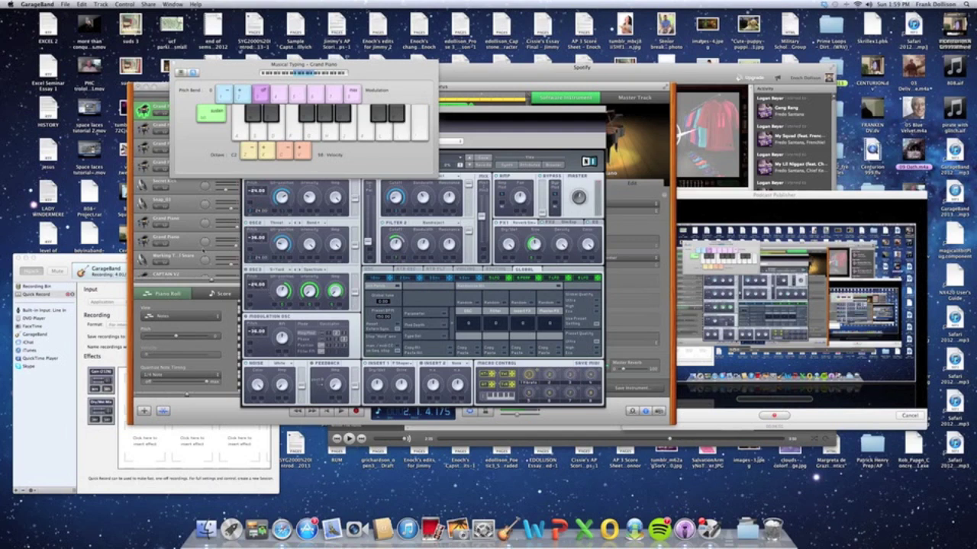
pyautogui.press(';')
# Move the keyboard to the top of the screen and replay L and ; notes
pyautogui.moveTo(247, 70); pyautogui.dragTo(246, 24)
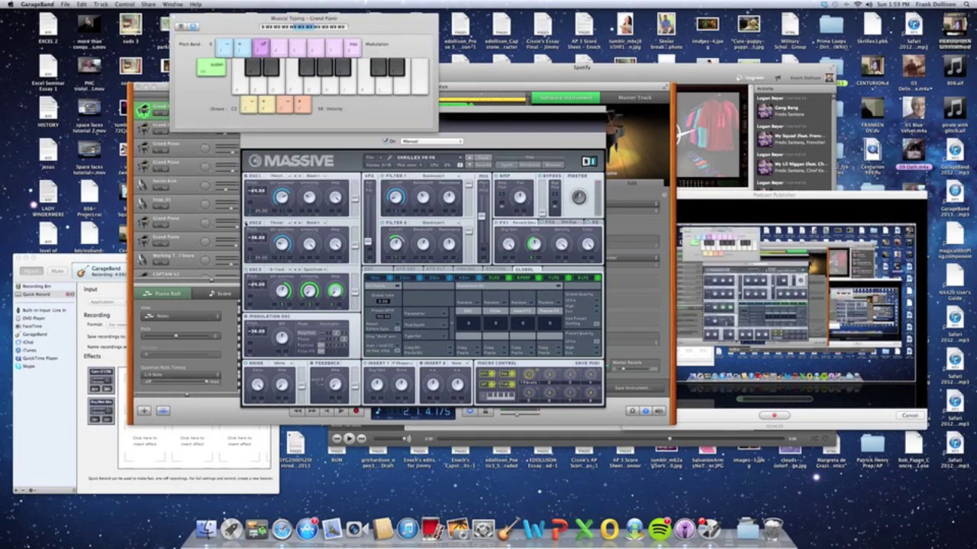
pyautogui.press('l')
pyautogui.press(';')
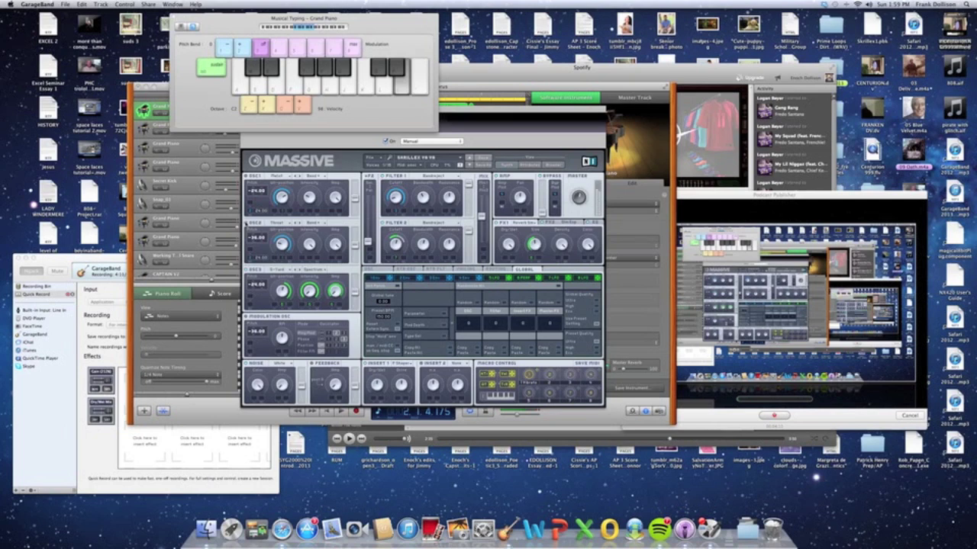
pyautogui.press(';')
pyautogui.press(';')
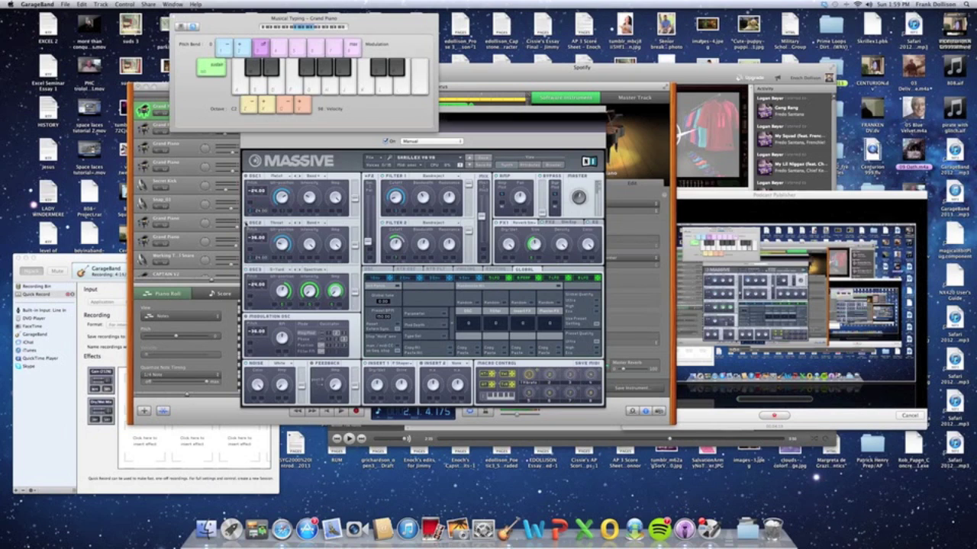
pyautogui.press(';')
pyautogui.press(';')
pyautogui.press(';')
pyautogui.press(';')
# Load the S-Tan wavetable into Massive's OSC3
pyautogui.click(273, 270)
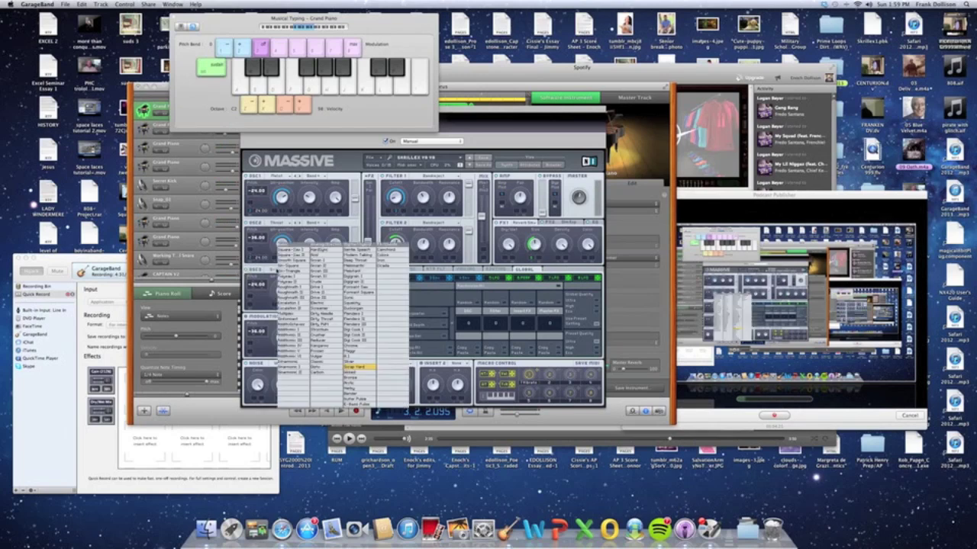
pyautogui.click(359, 341)
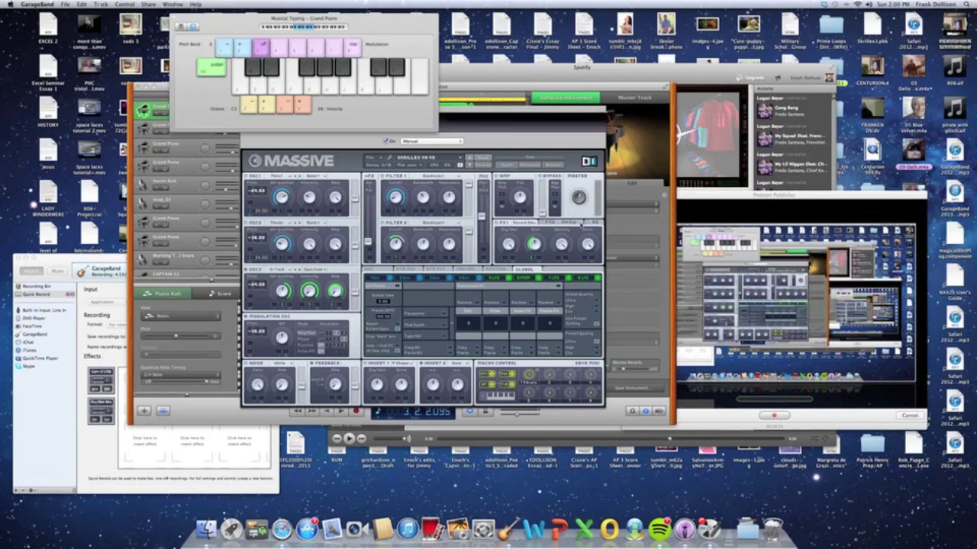
# Inspect FX2, set Massive's FX1 slot to the reverb effect, then view the Performer page
pyautogui.click(571, 223)
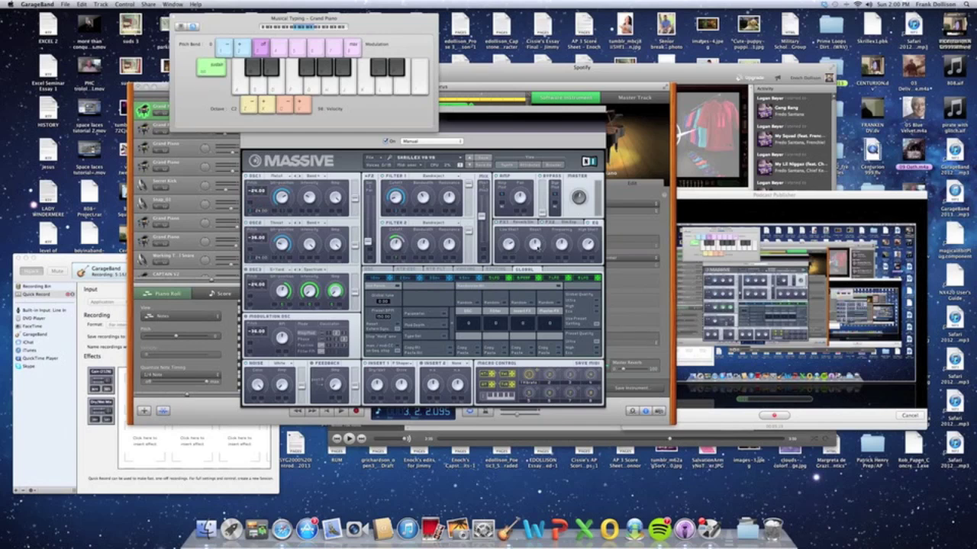
pyautogui.click(519, 222)
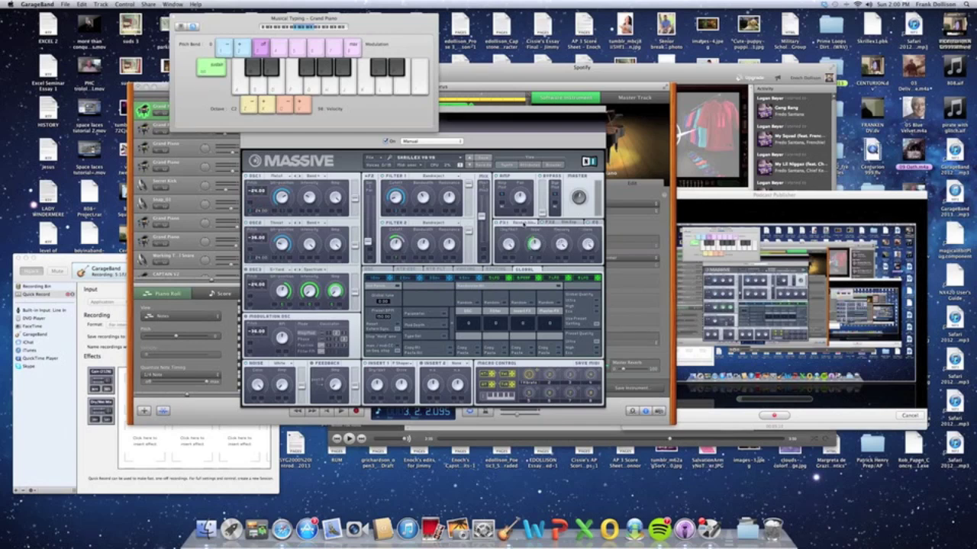
pyautogui.click(527, 222)
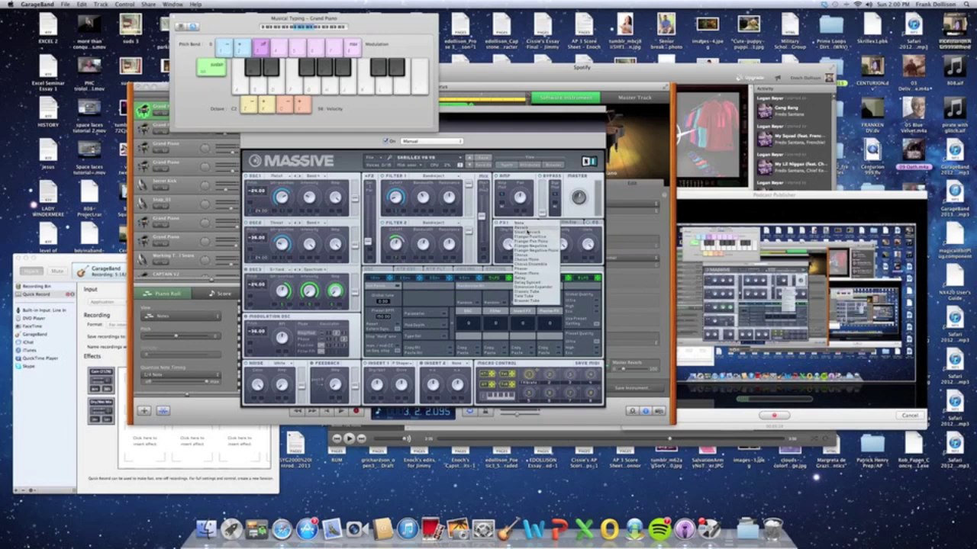
pyautogui.click(526, 222)
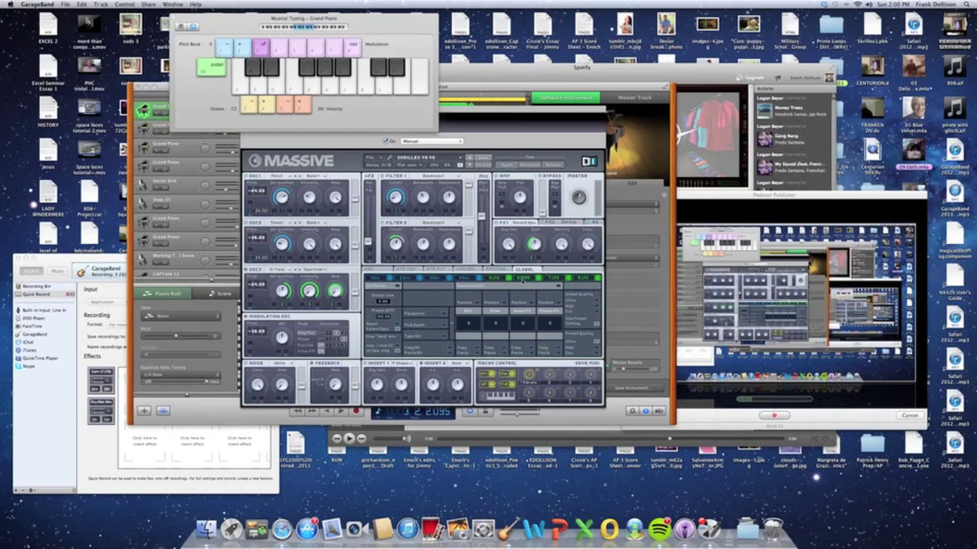
pyautogui.click(525, 278)
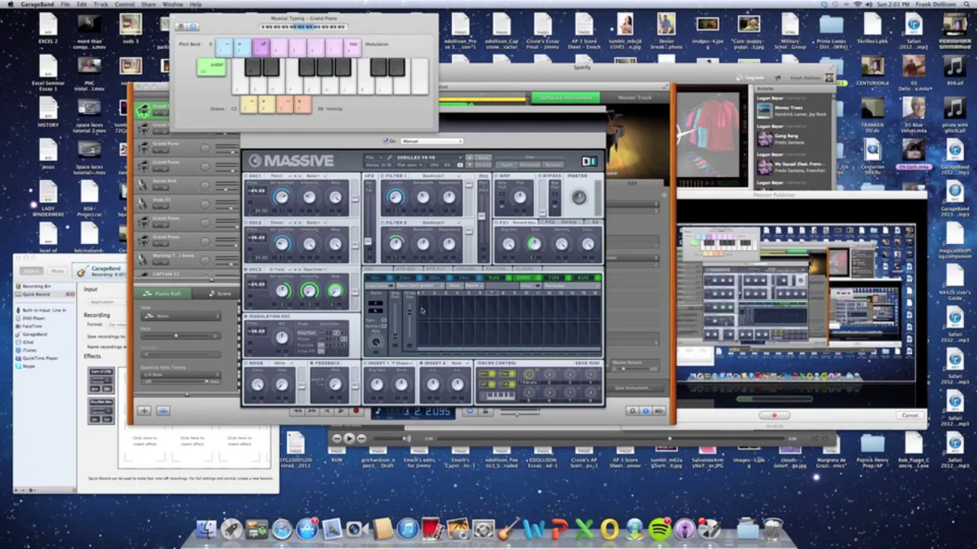
pyautogui.click(383, 304)
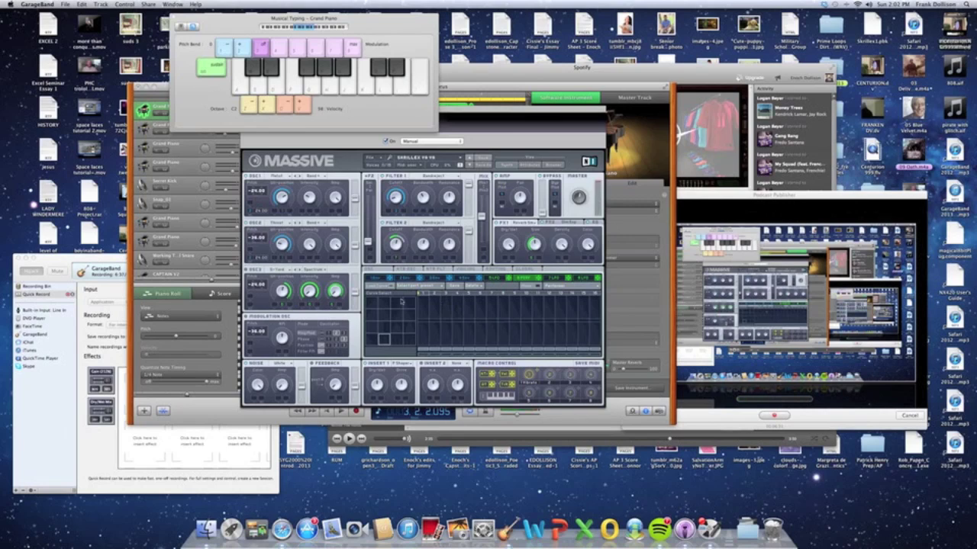
pyautogui.click(372, 304)
pyautogui.press('l')
pyautogui.press("'")
pyautogui.press(';')
pyautogui.press('l')
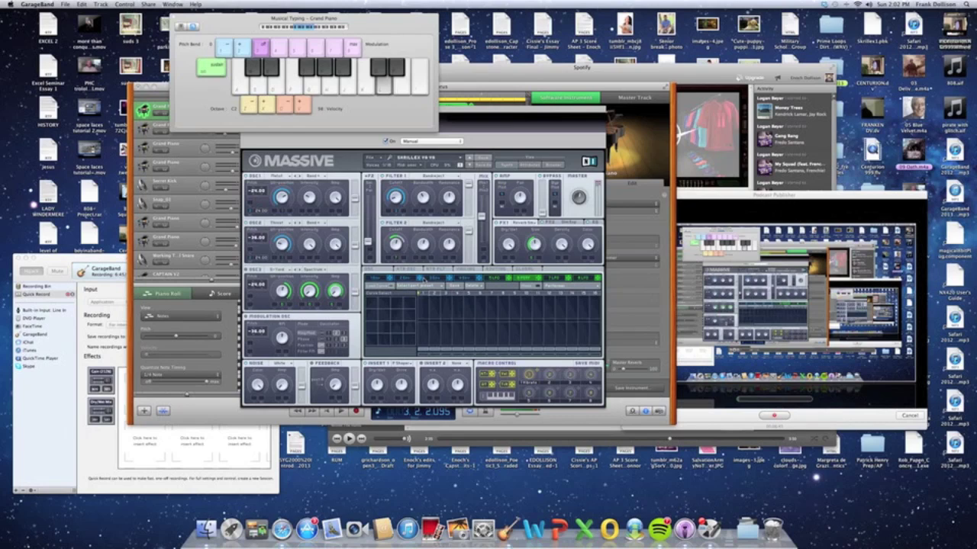
pyautogui.press('l')
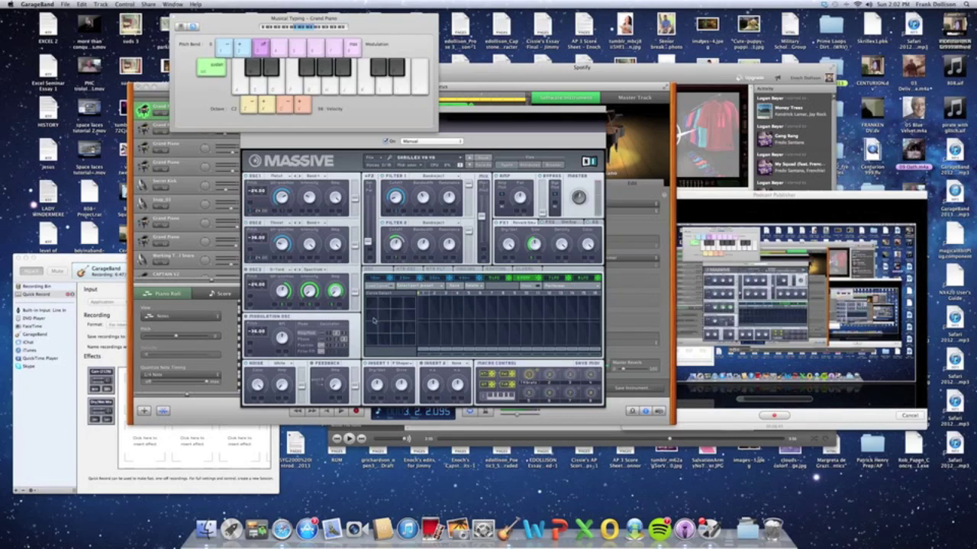
pyautogui.press('l')
pyautogui.press('l')
pyautogui.press('l')
# Sweep Massive's filter slider upward while playing L and ; notes
pyautogui.moveTo(369, 240); pyautogui.dragTo(368, 214)
pyautogui.press('l')
pyautogui.moveTo(368, 215); pyautogui.dragTo(368, 194)
pyautogui.press('l')
pyautogui.press('l')
pyautogui.press('l')
pyautogui.press(';')
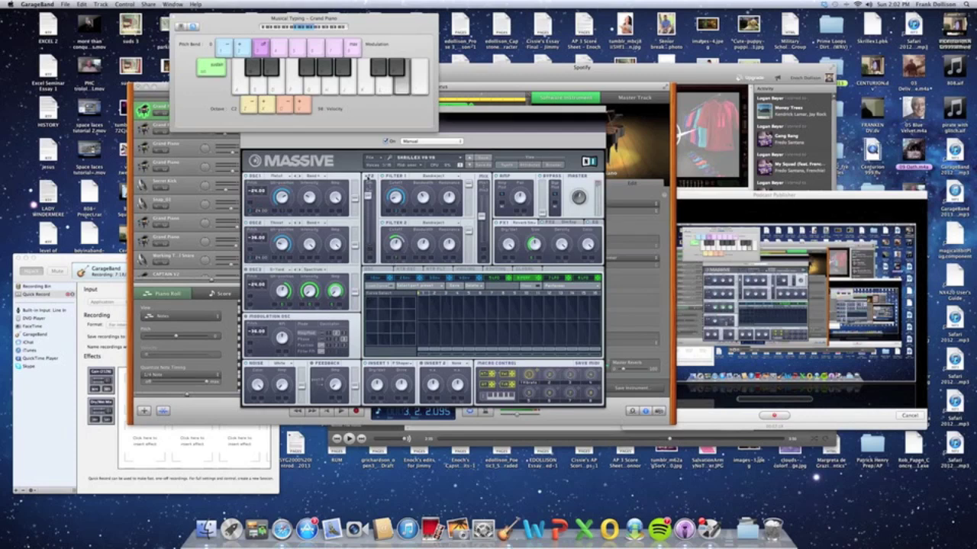
pyautogui.press('l')
# Pull the filter back down and up again over K, ' and ; notes, then lower the volume
pyautogui.moveTo(367, 194); pyautogui.dragTo(367, 242)
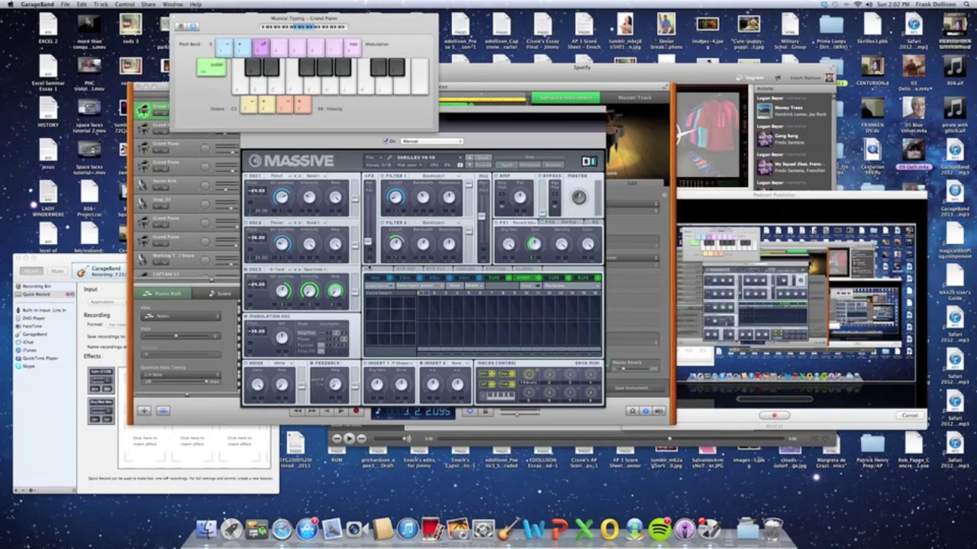
pyautogui.press('k')
pyautogui.press("'")
pyautogui.moveTo(367, 257)
pyautogui.mouseDown()
pyautogui.moveTo(367, 203)
pyautogui.moveTo(367, 242)
pyautogui.mouseUp()
pyautogui.press(';')
pyautogui.press('XF86AudioLowerVolume')
# Stop the Audio Hijack Pro recording and quit the app from its Dock icon
pyautogui.click(123, 261)
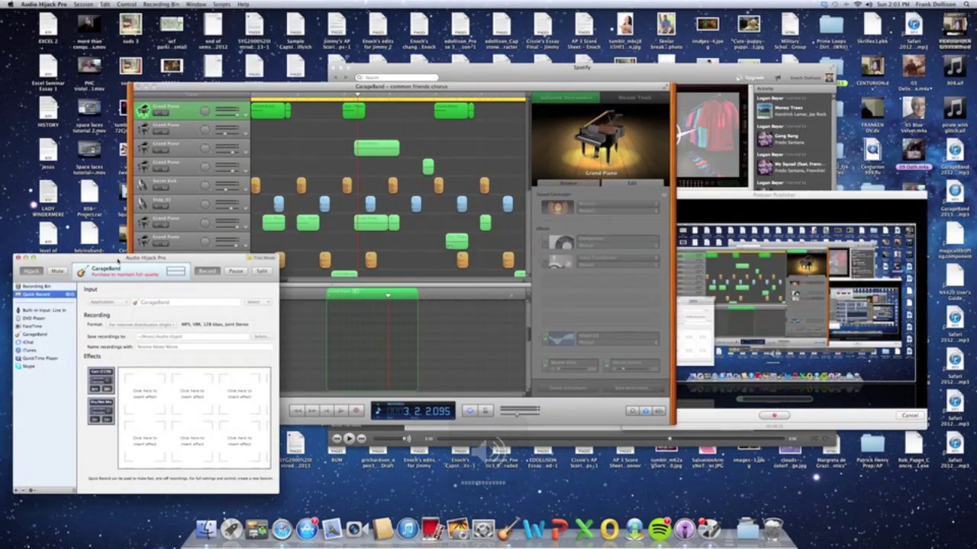
pyautogui.click(207, 271)
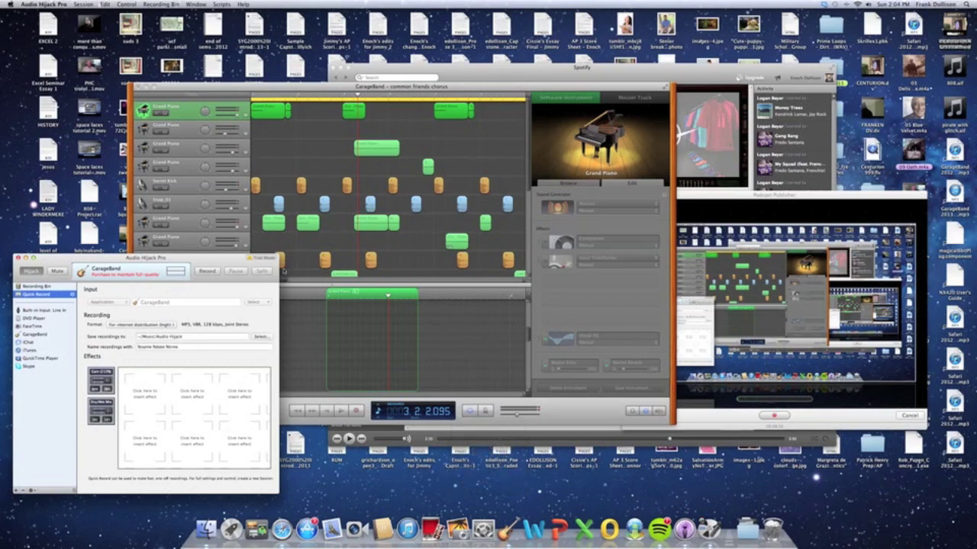
pyautogui.rightClick(710, 528)
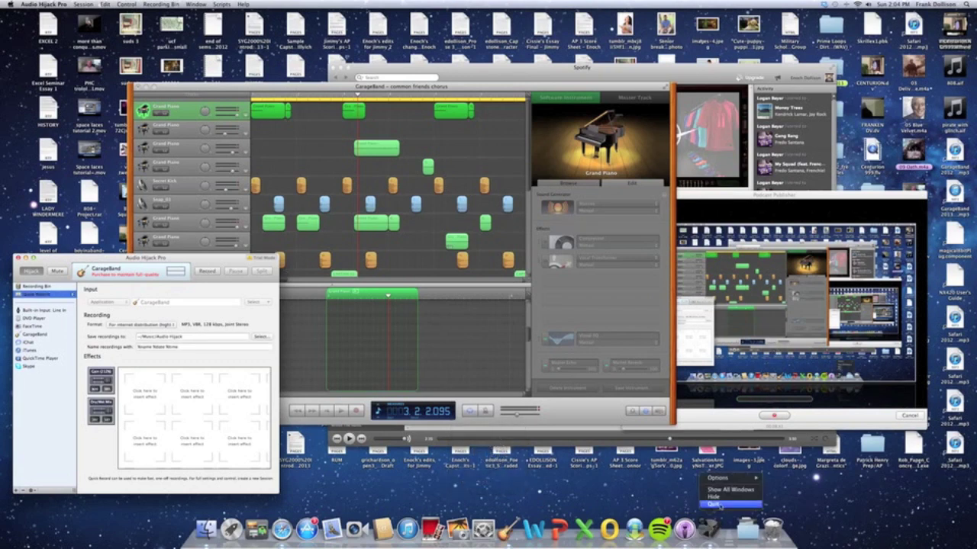
pyautogui.click(714, 505)
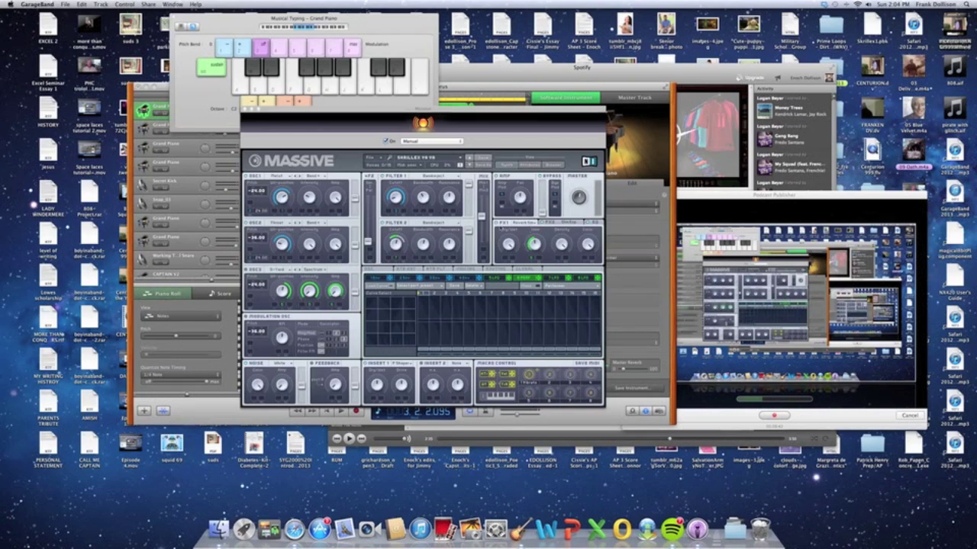
# Switch Massive's lower panel from the Performer step grid to the LFO page
pyautogui.click(556, 279)
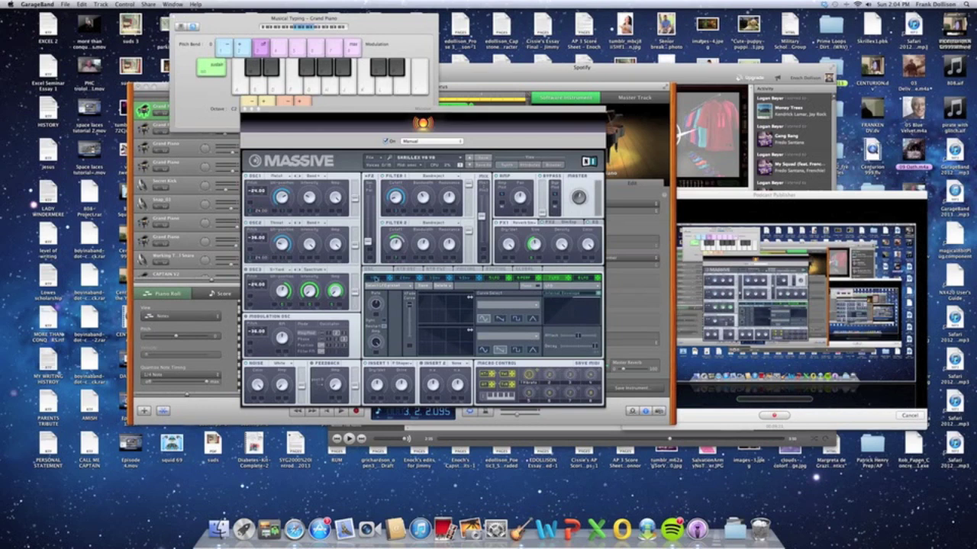
# Show Massive's first envelope page and nudge its Level knob up slightly
pyautogui.click(375, 279)
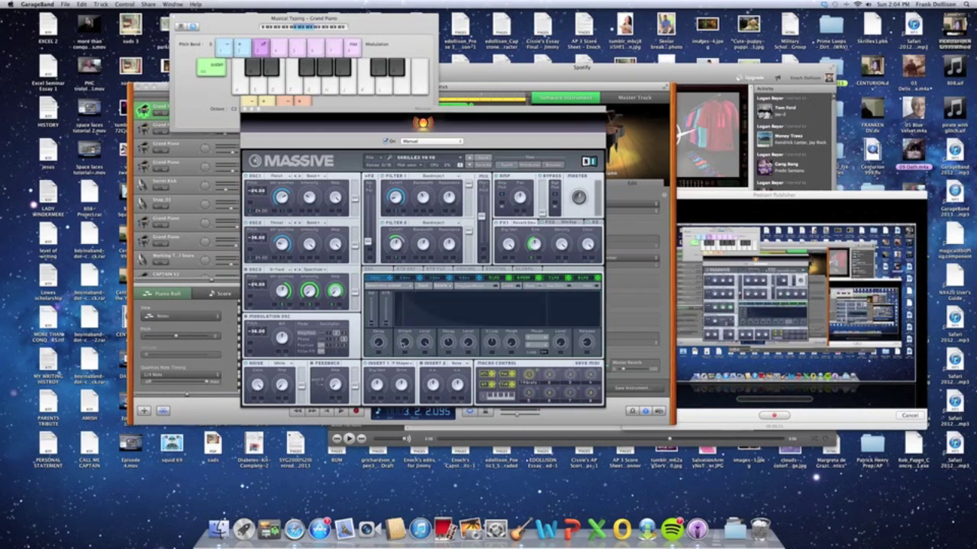
pyautogui.moveTo(470, 344); pyautogui.dragTo(469, 342)
# Flip between Massive's envelopes 1, 2 and 3 to compare their curves
pyautogui.click(406, 277)
pyautogui.click(377, 279)
pyautogui.click(404, 278)
pyautogui.click(385, 279)
pyautogui.click(402, 278)
pyautogui.click(437, 279)
pyautogui.click(406, 280)
pyautogui.click(380, 279)
# Step through envelopes 3, 2 and 1 again, end on envelope 1, and close Massive
pyautogui.click(441, 279)
pyautogui.click(405, 280)
pyautogui.click(376, 280)
pyautogui.click(405, 279)
pyautogui.click(437, 279)
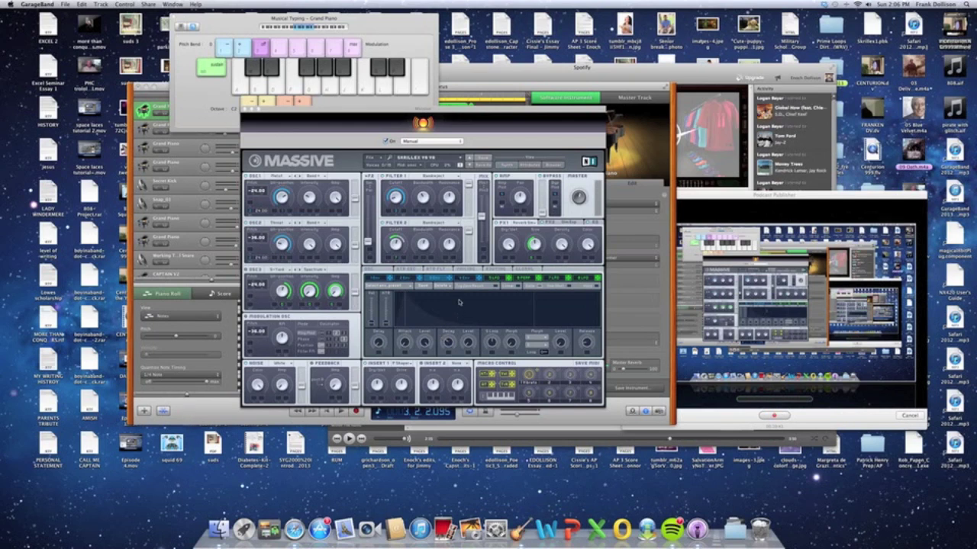
pyautogui.click(441, 280)
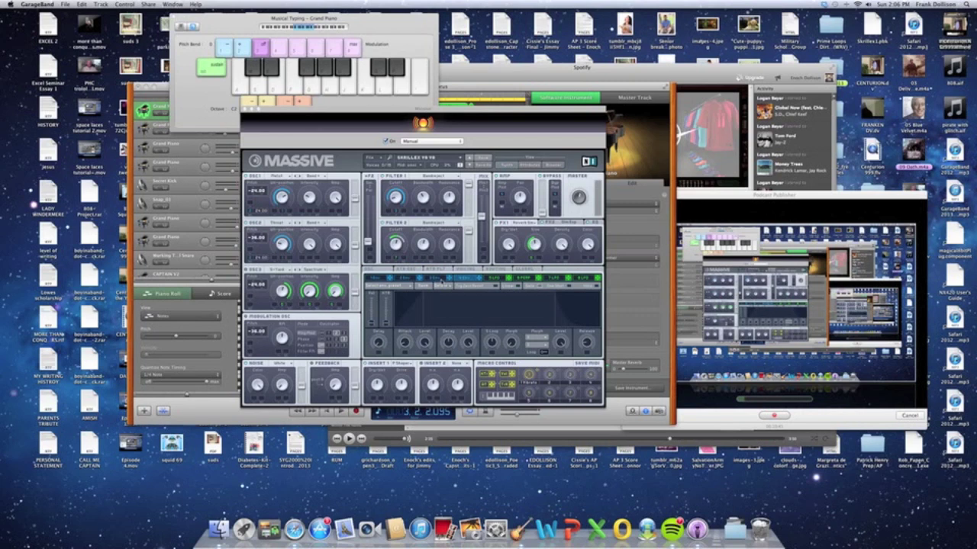
pyautogui.click(376, 278)
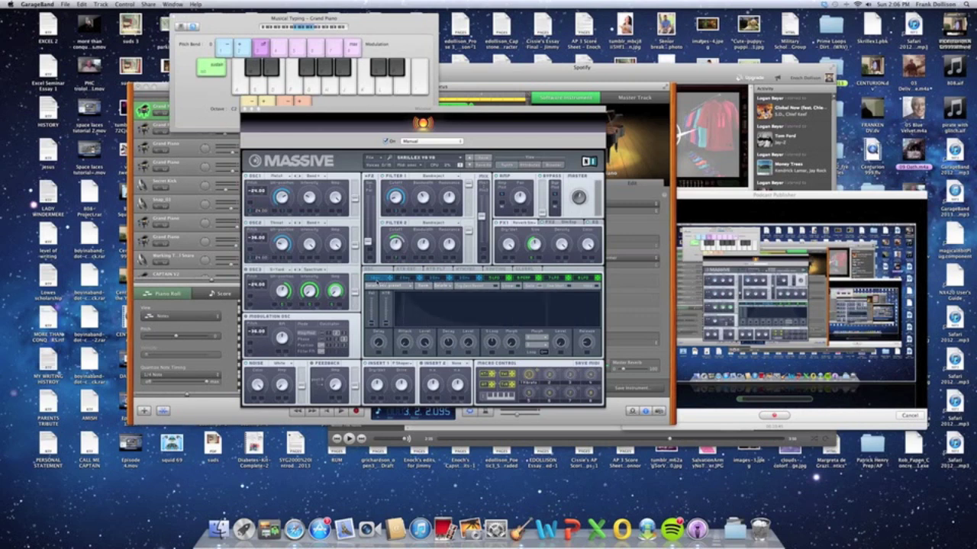
pyautogui.click(246, 109)
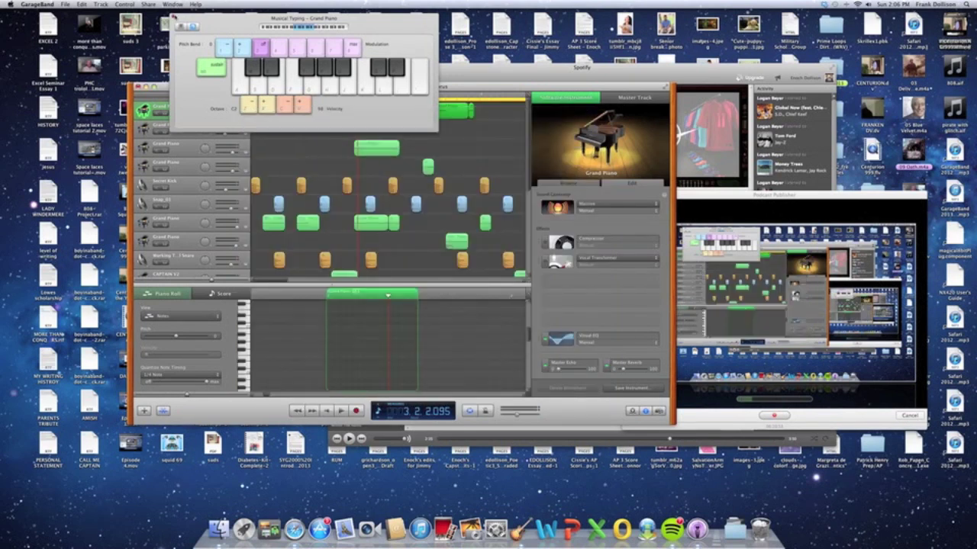
# Close Musical Typing, then open and close the track's Visual EQ twice to inspect it
pyautogui.click(175, 18)
pyautogui.click(560, 338)
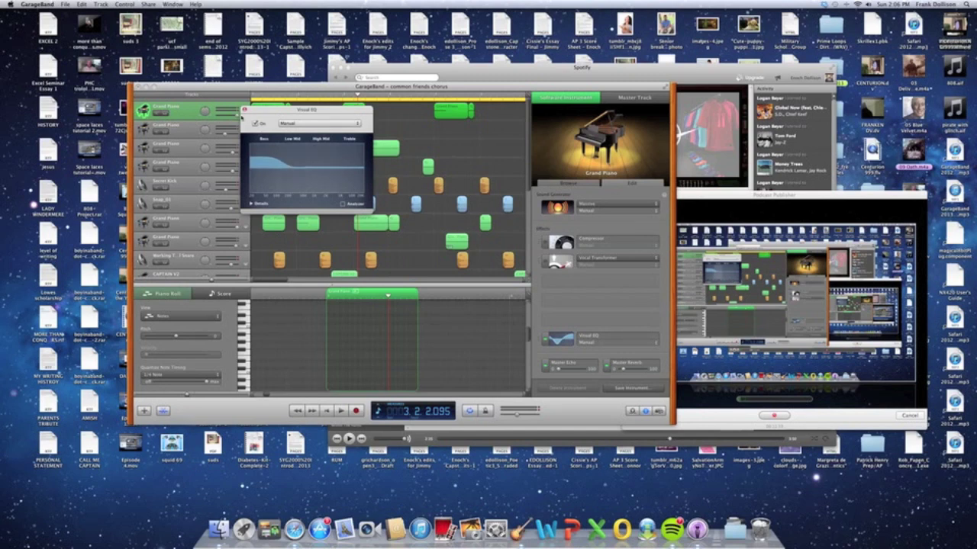
pyautogui.click(245, 110)
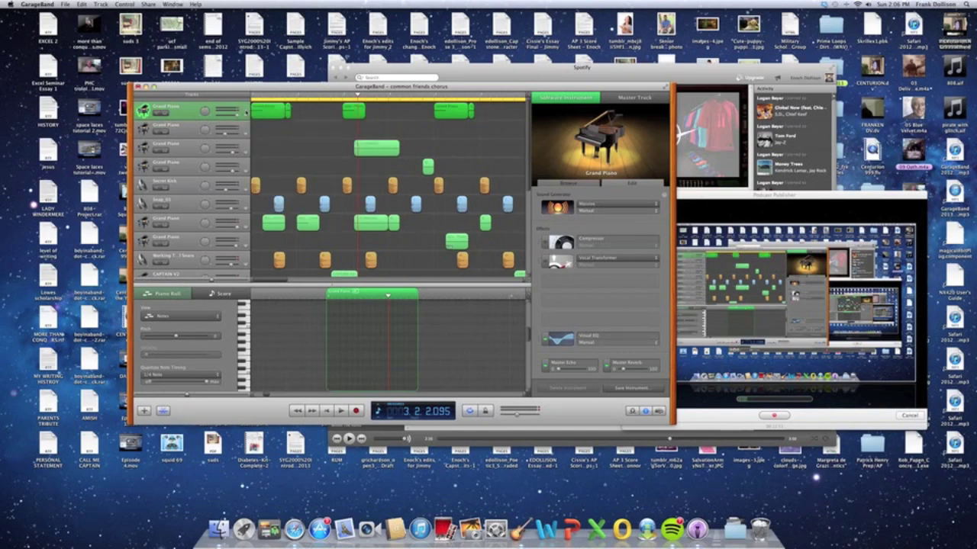
pyautogui.click(563, 337)
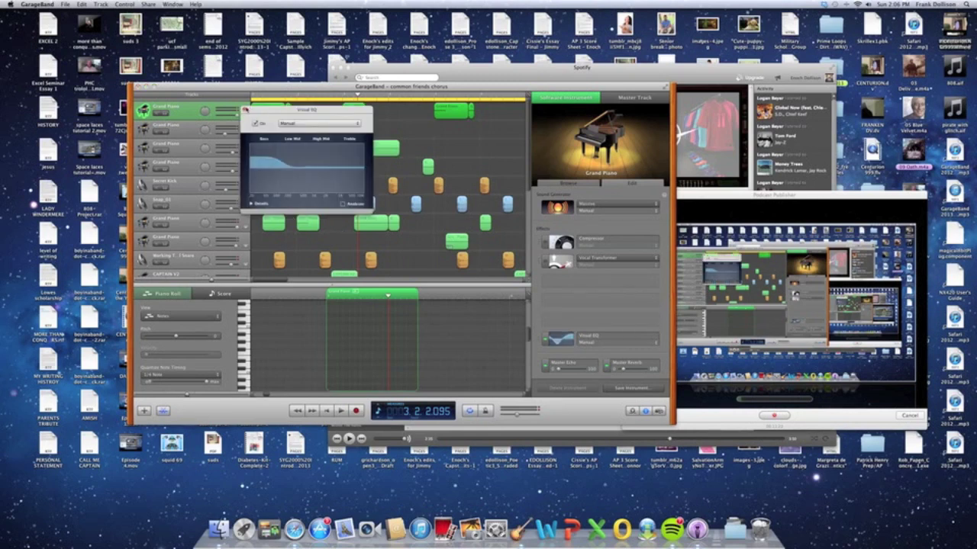
pyautogui.click(244, 110)
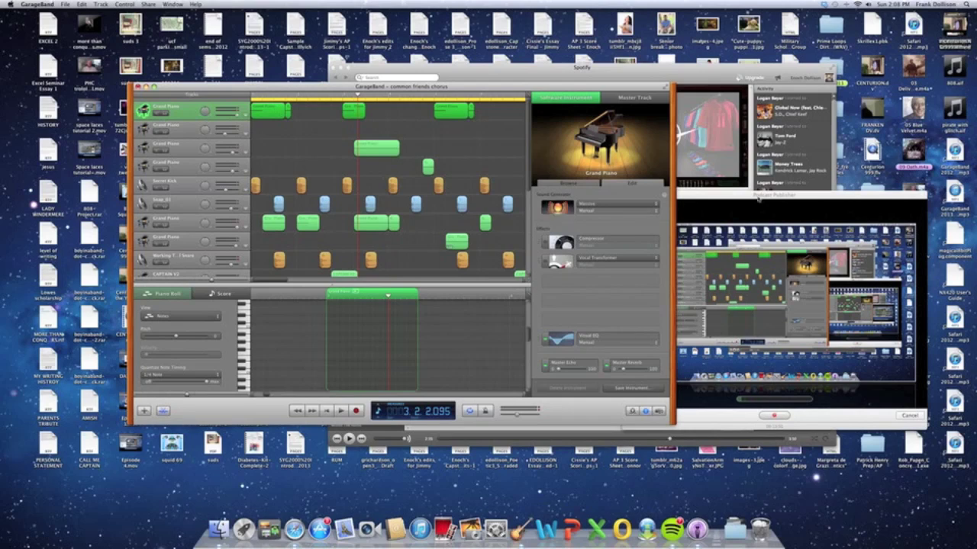
# Bring the Podcast Publisher window in front of the project, shifted slightly left
pyautogui.moveTo(760, 198); pyautogui.dragTo(738, 188)
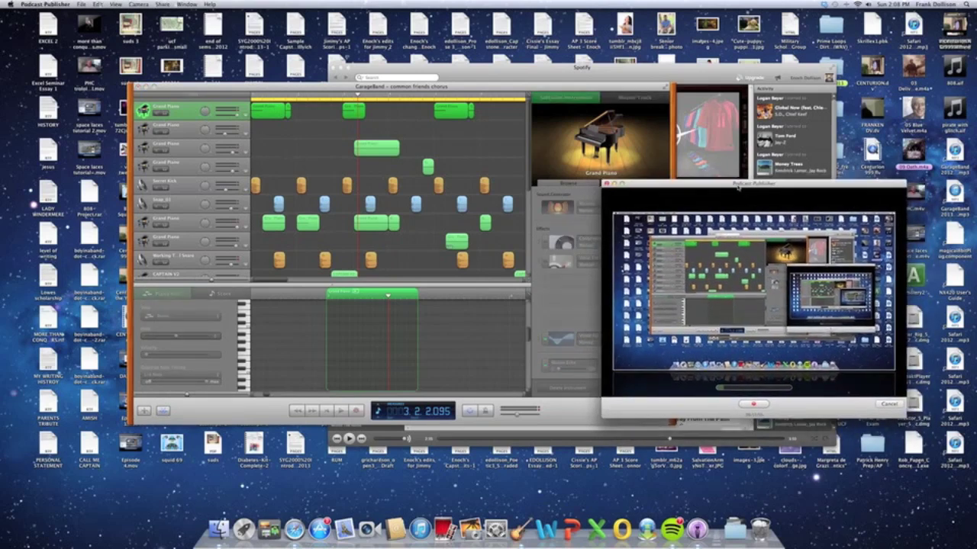